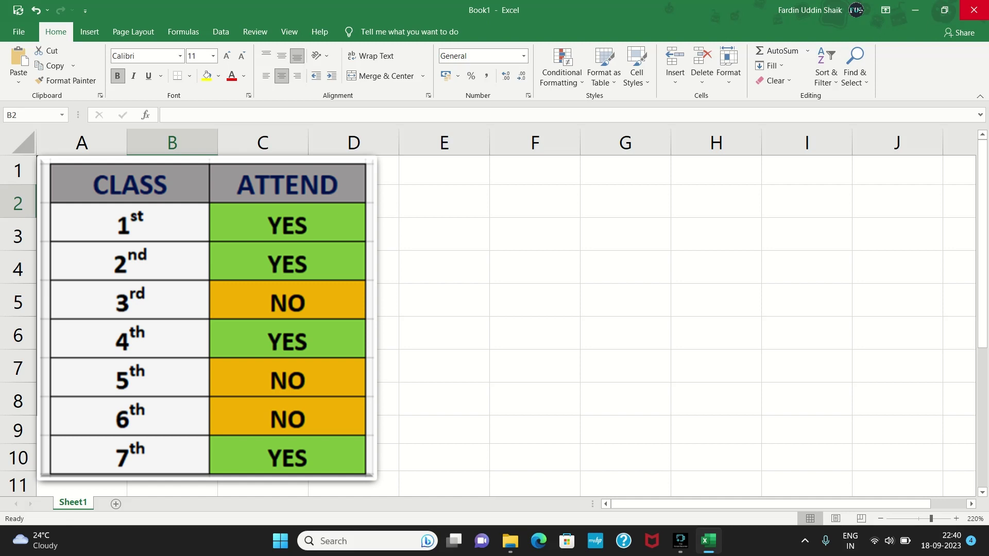
{"action": "left_click", "coordinate": [173, 234]}
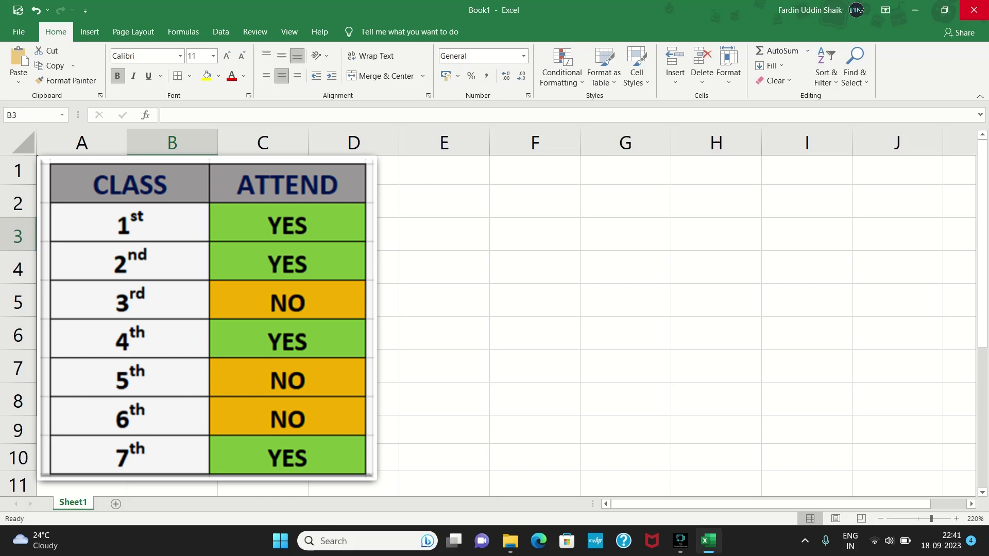
{"action": "left_click", "coordinate": [223, 273]}
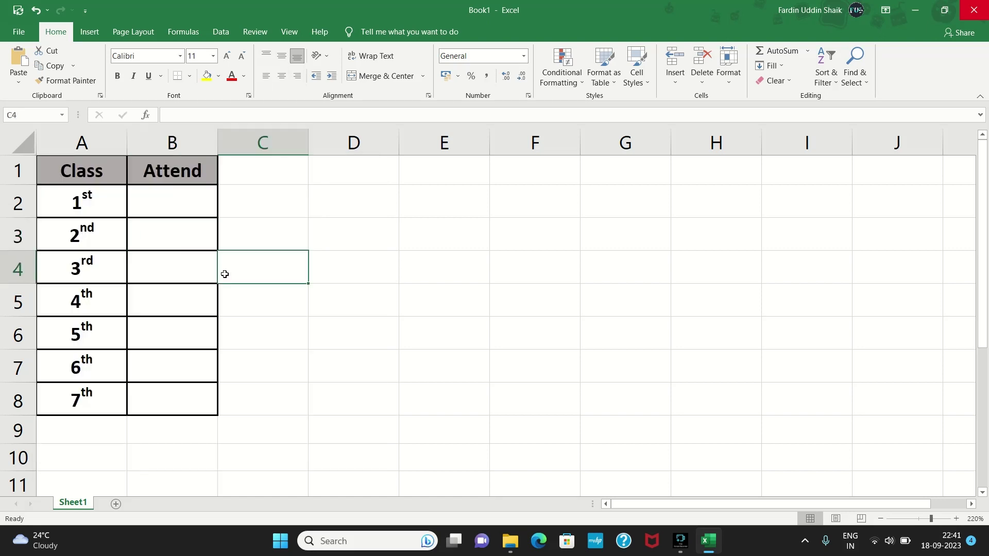
{"action": "left_click", "coordinate": [160, 209]}
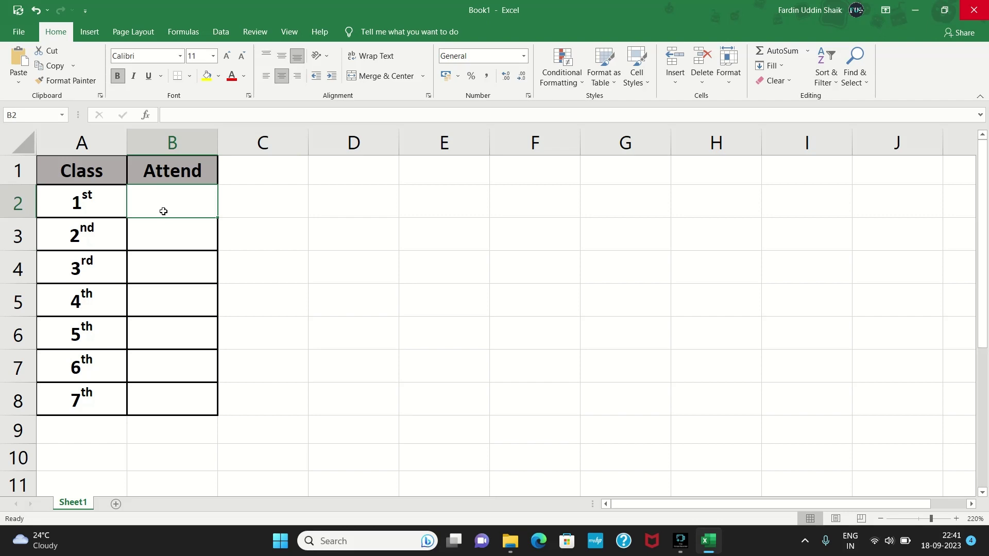
{"action": "left_click", "coordinate": [221, 285]}
Step: Start a new conditional formatting rule for cells B2:B8 that formats only cells with specific text containing "yes"
{"action": "left_click", "coordinate": [180, 206]}
{"action": "left_click_drag", "start_coordinate": [179, 210], "coordinate": [193, 398]}
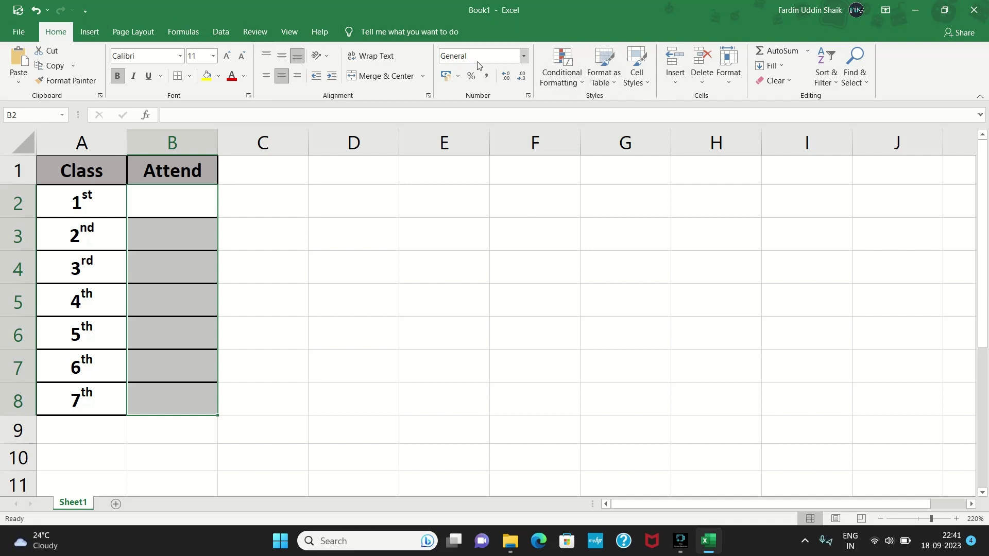
{"action": "left_click", "coordinate": [550, 87]}
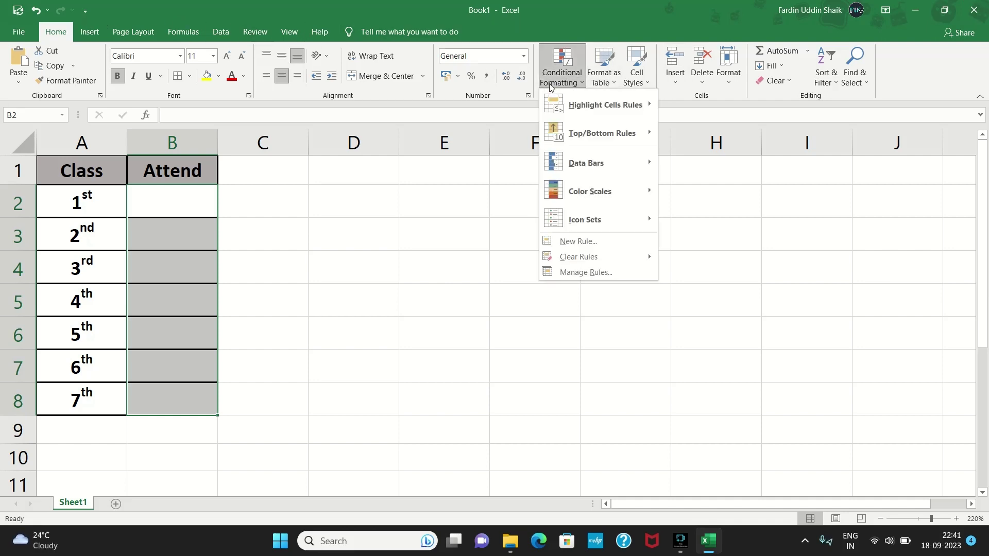
{"action": "left_click", "coordinate": [569, 242]}
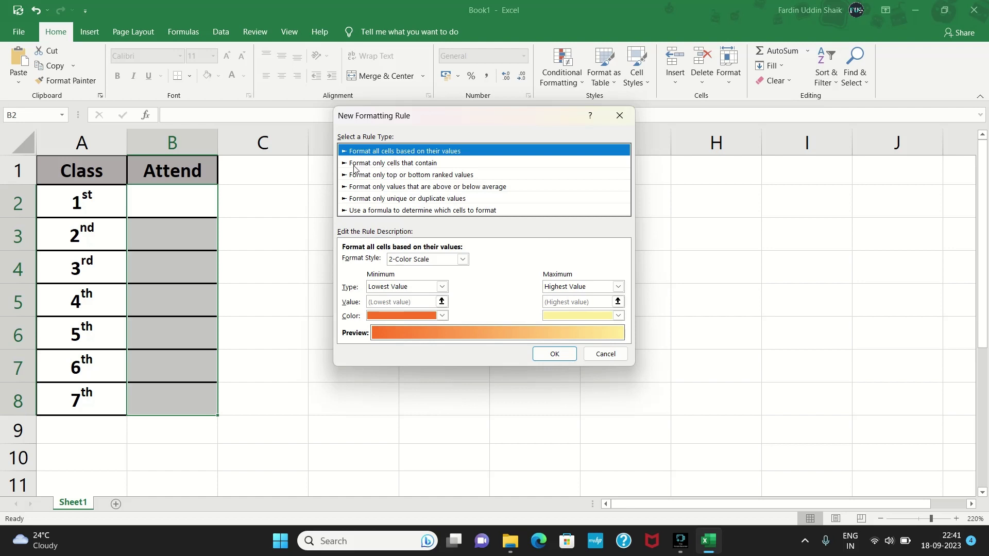
{"action": "left_click", "coordinate": [412, 164]}
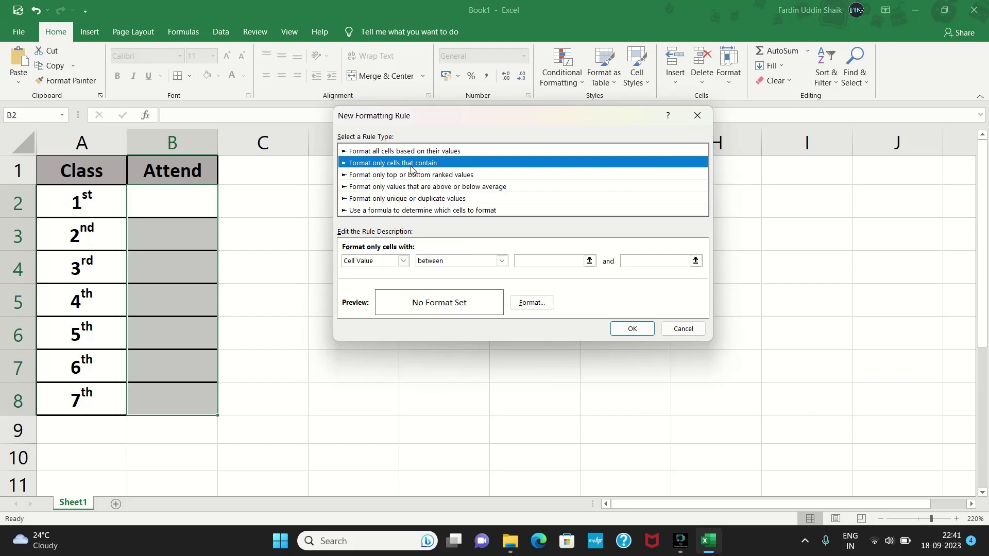
{"action": "left_click", "coordinate": [404, 261]}
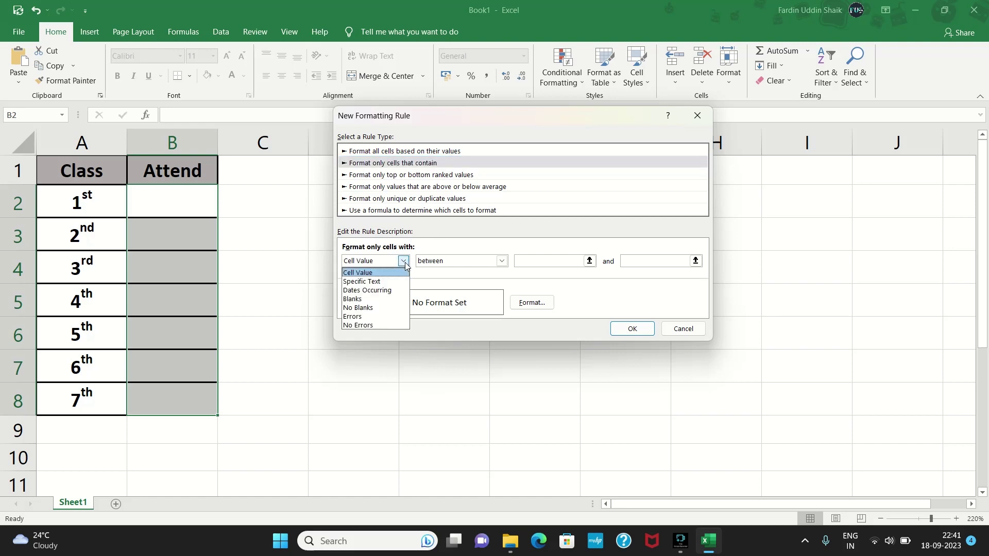
{"action": "left_click", "coordinate": [387, 282]}
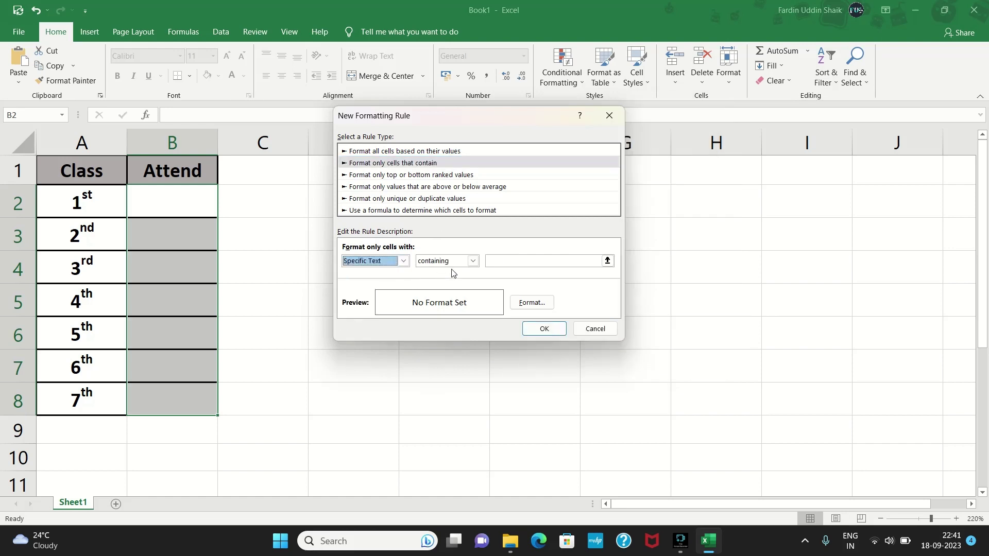
{"action": "left_click", "coordinate": [502, 260]}
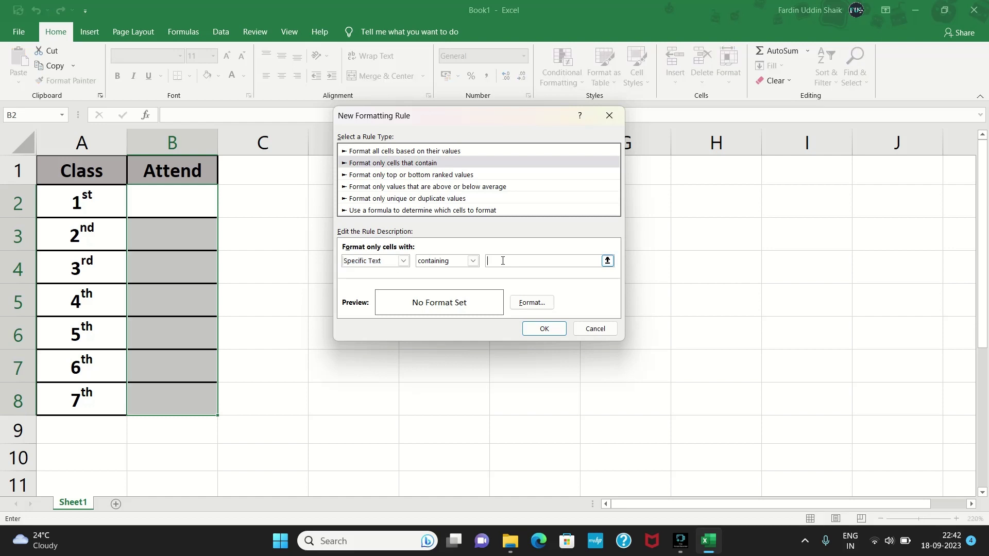
{"action": "type", "text": "yes"}
Step: Give the "yes" rule a solid green background fill and apply the rule
{"action": "left_click", "coordinate": [540, 307]}
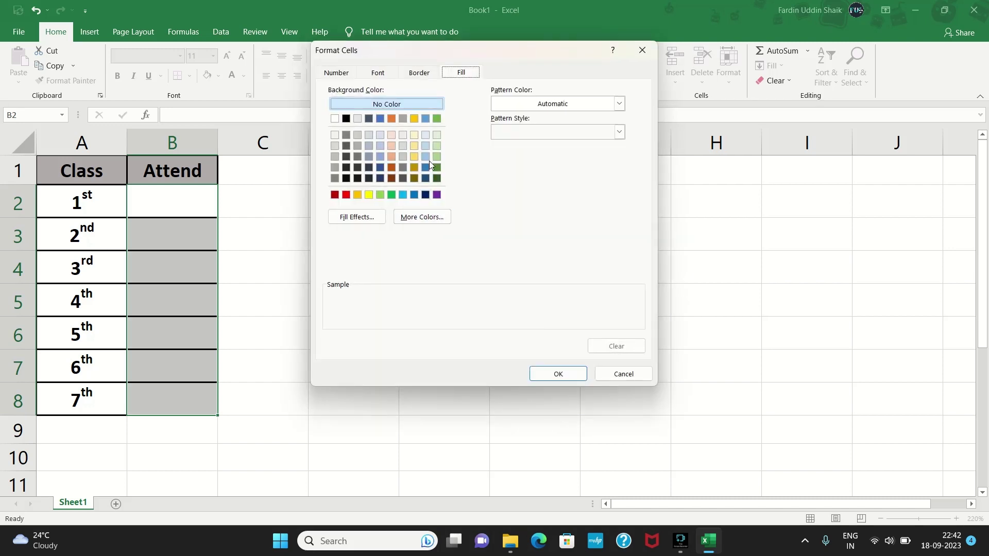
{"action": "left_click", "coordinate": [437, 157]}
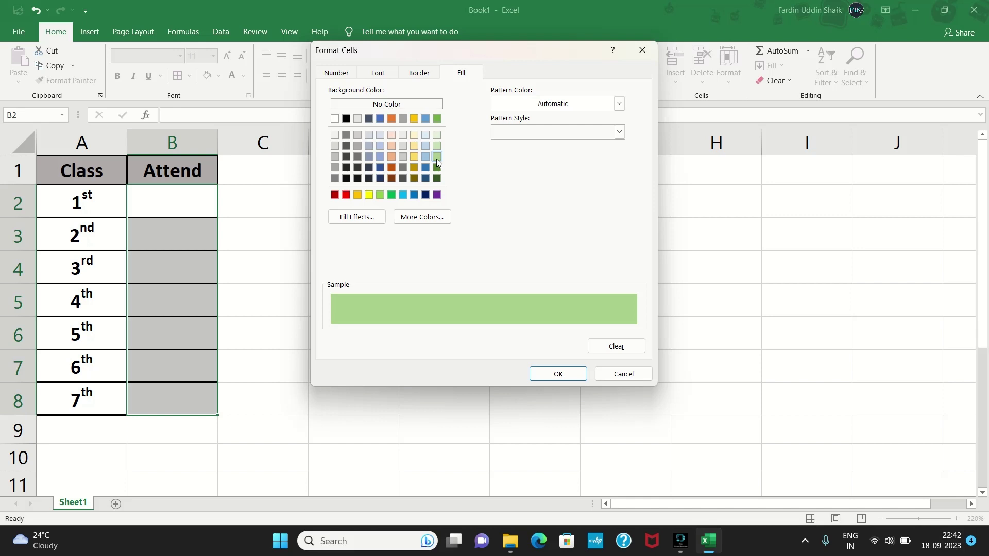
{"action": "left_click", "coordinate": [437, 118]}
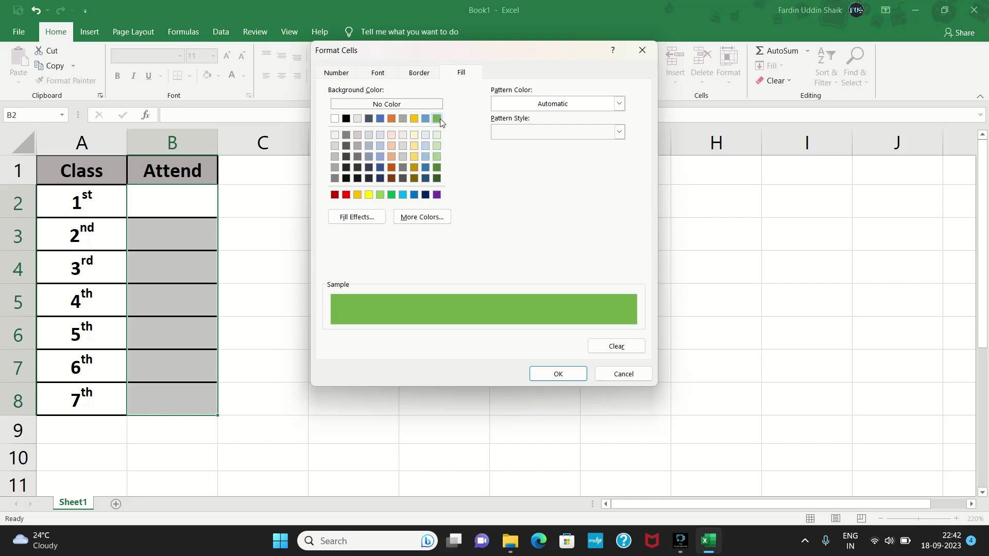
{"action": "left_click", "coordinate": [561, 375]}
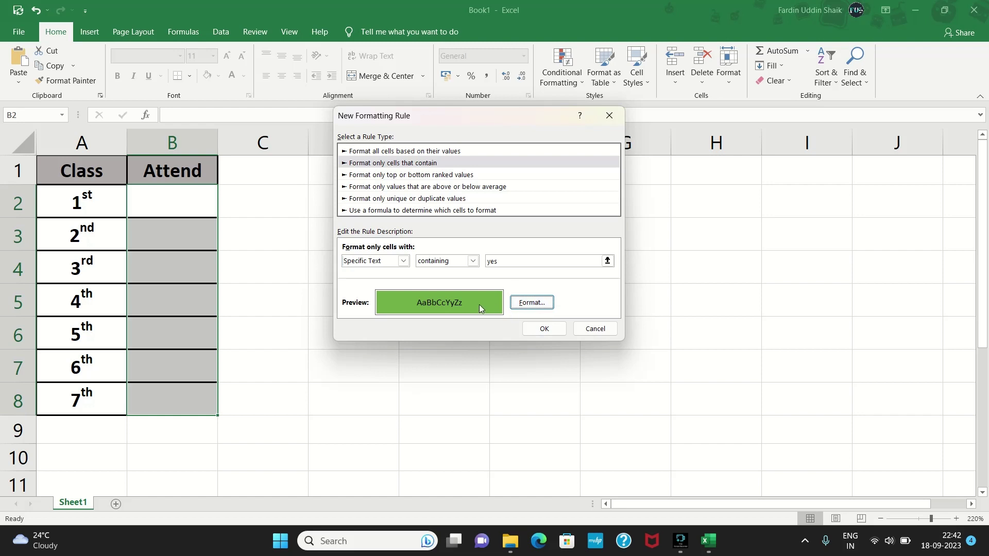
{"action": "left_click", "coordinate": [506, 263]}
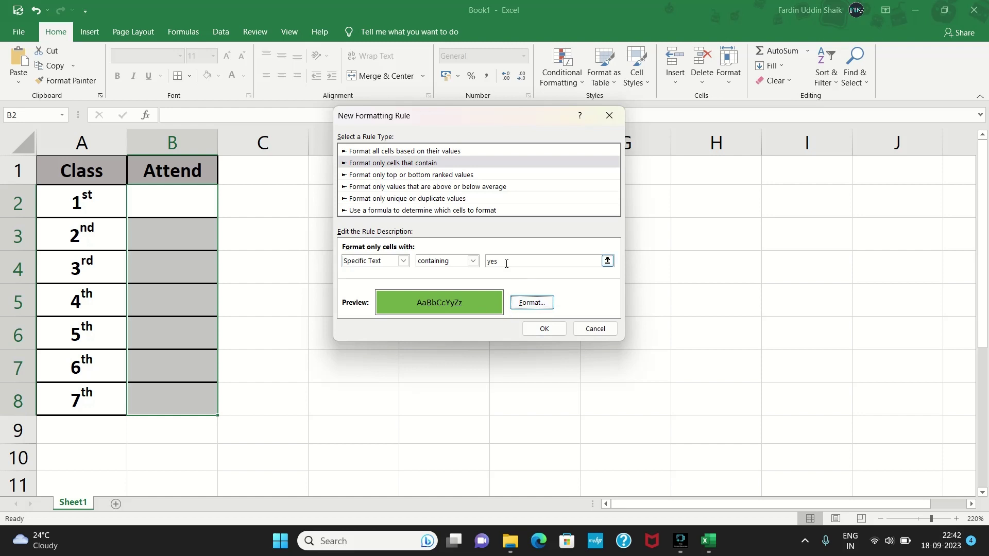
{"action": "left_click", "coordinate": [544, 334]}
{"action": "left_click", "coordinate": [275, 310]}
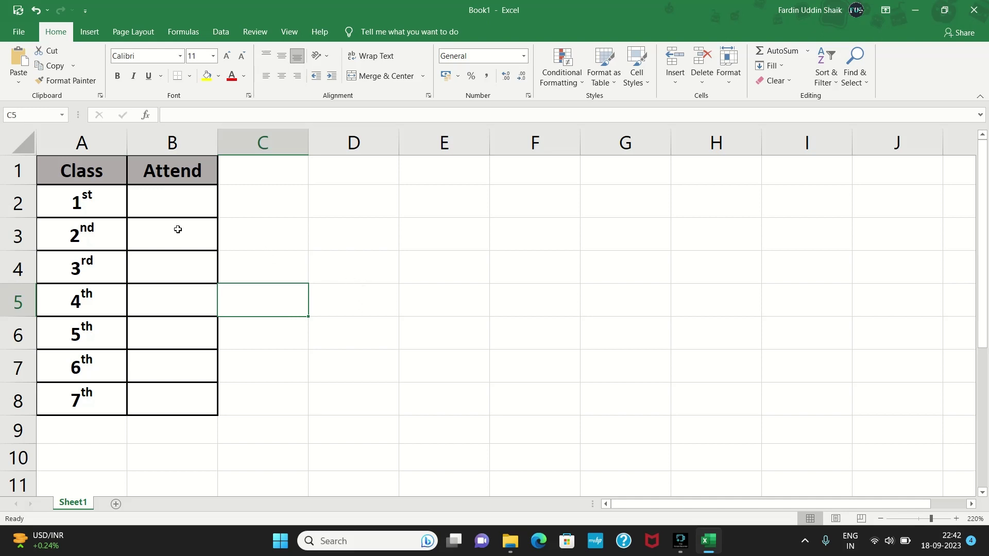
Step: Enter "yes" as the attendance for the 1st class in cell B2
{"action": "left_click", "coordinate": [183, 201]}
{"action": "type", "text": "yes"}
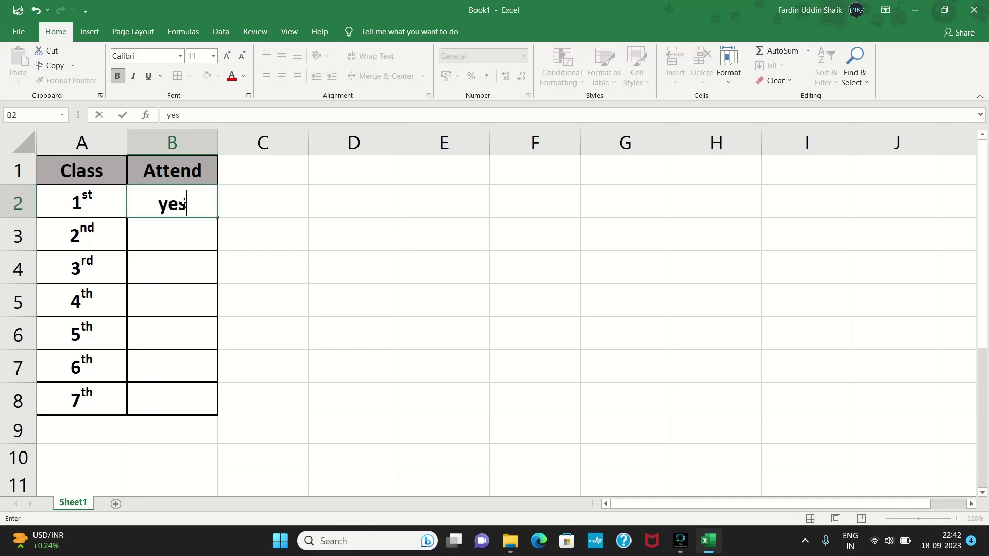
{"action": "key", "text": "ctrl+Return"}
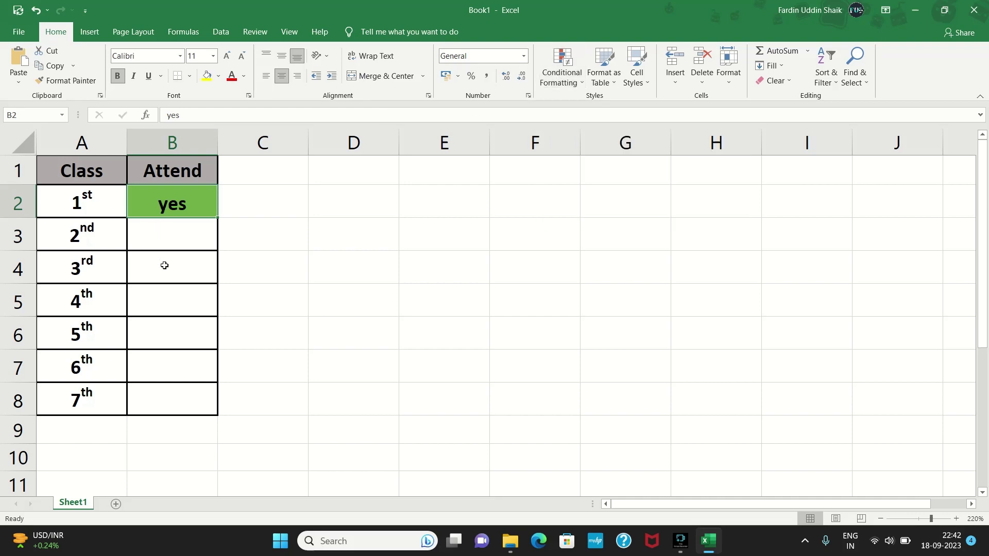
{"action": "left_click", "coordinate": [225, 287]}
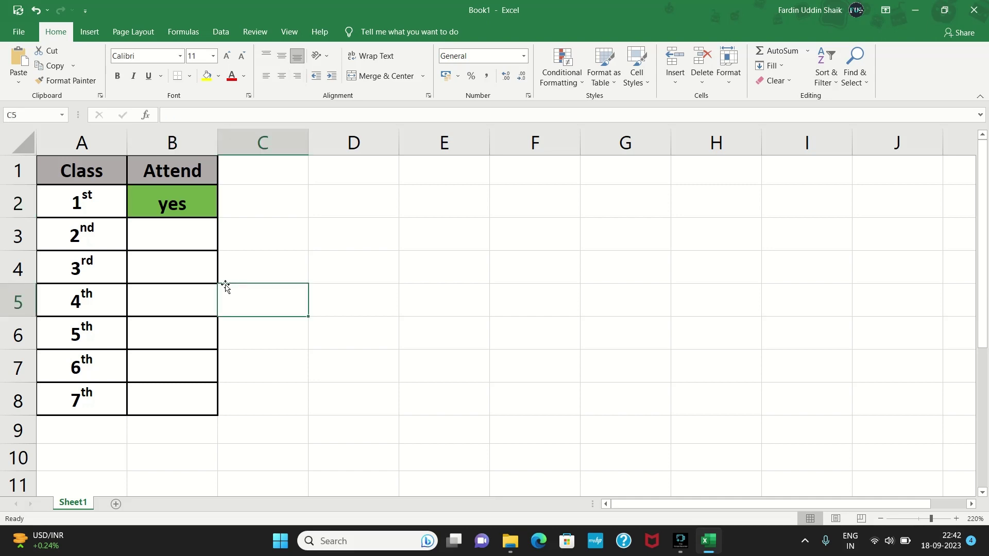
Step: Enter "no" as the attendance for the 2nd class in cell B3
{"action": "left_click", "coordinate": [186, 254]}
{"action": "left_click", "coordinate": [181, 242]}
{"action": "double_click", "coordinate": [183, 245]}
{"action": "type", "text": "no"}
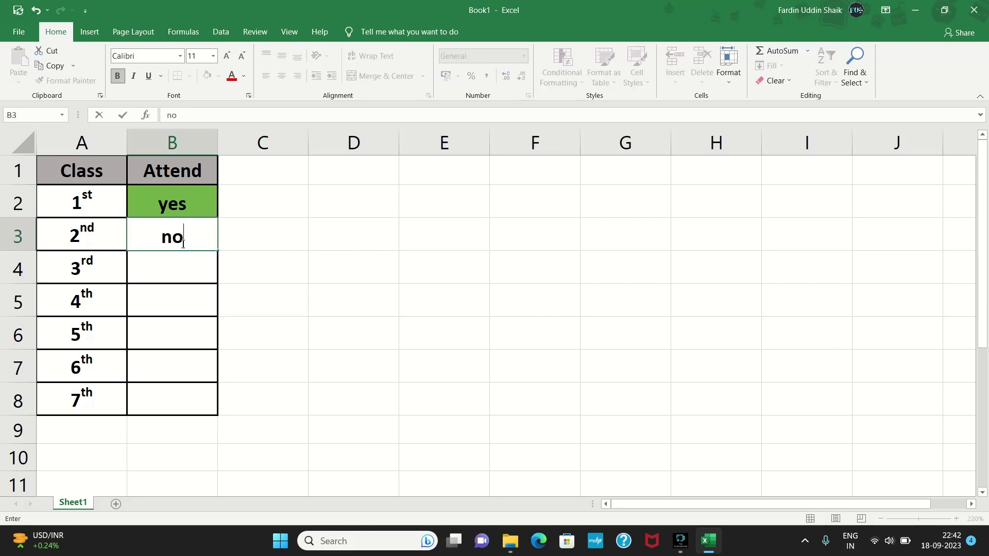
{"action": "key", "text": "Return"}
{"action": "left_click", "coordinate": [181, 243]}
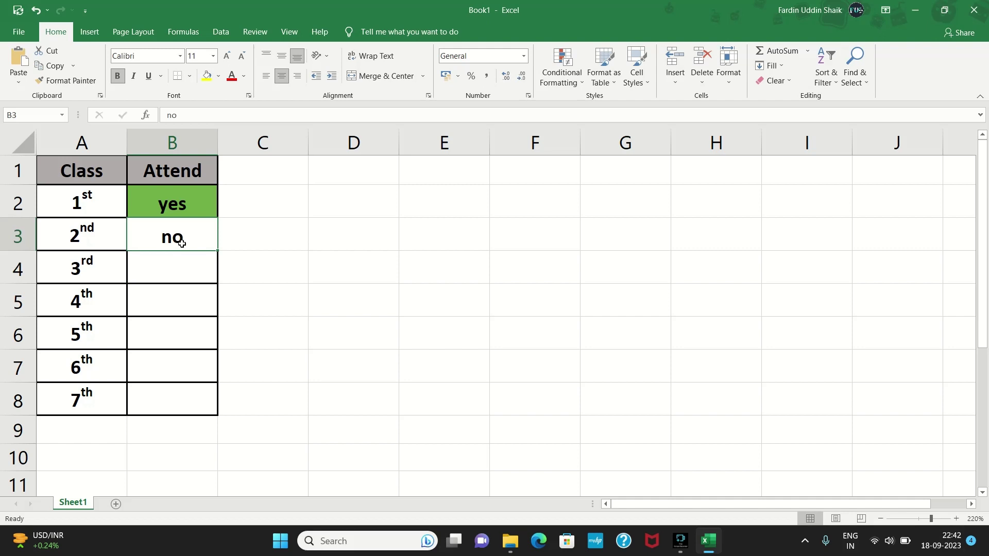
{"action": "key", "text": "Return"}
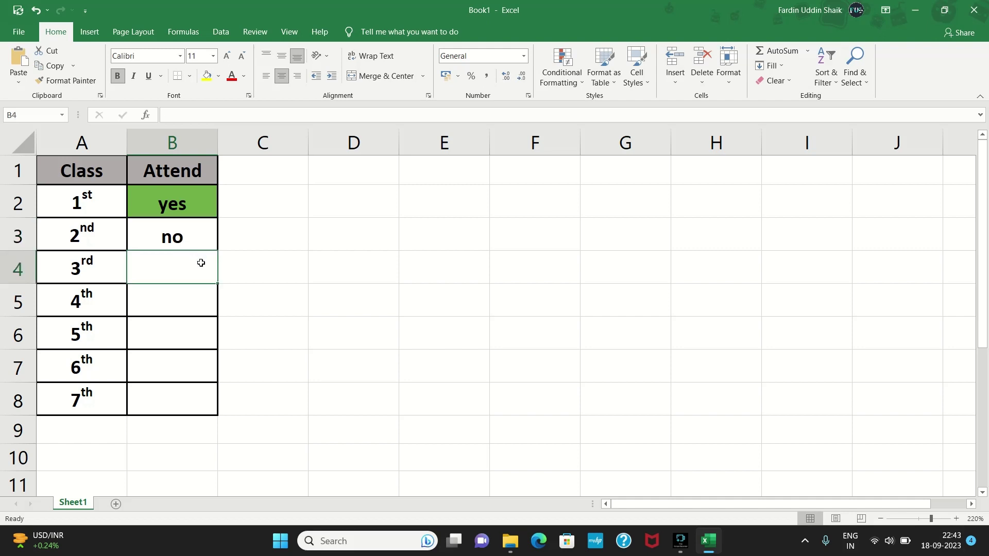
{"action": "left_click", "coordinate": [233, 308]}
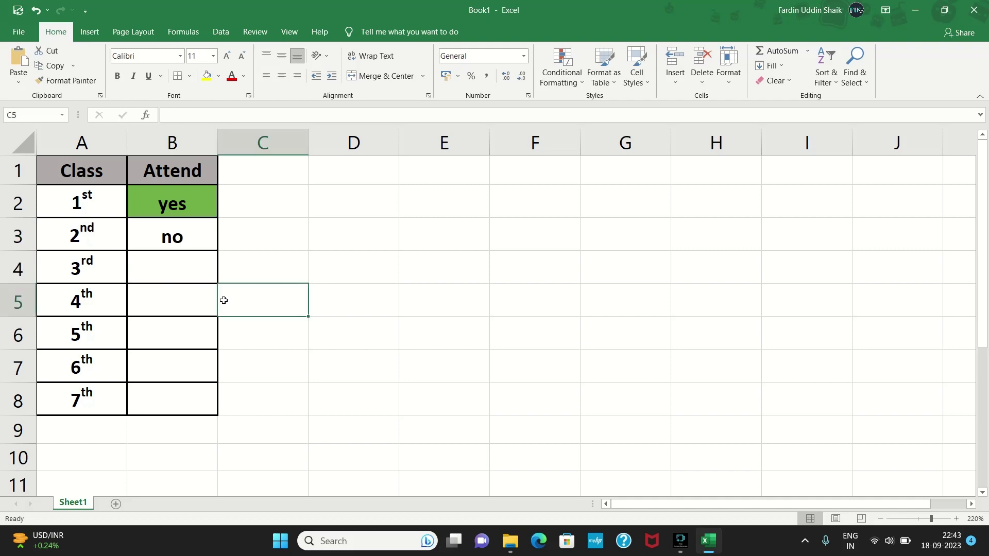
Step: Clear the attendance entry for the 2nd class from cell B3
{"action": "left_click", "coordinate": [173, 238]}
{"action": "key", "text": "BackSpace"}
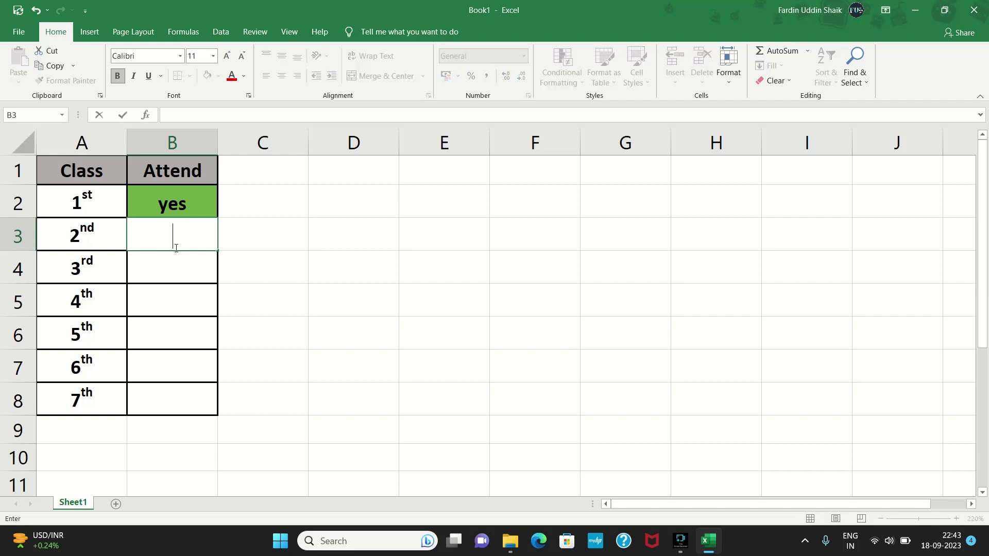
{"action": "key", "text": "Tab"}
Step: Start another conditional formatting rule for cells B2:B8 that formats only cells with specific text containing "no"
{"action": "left_click_drag", "start_coordinate": [201, 210], "coordinate": [204, 395]}
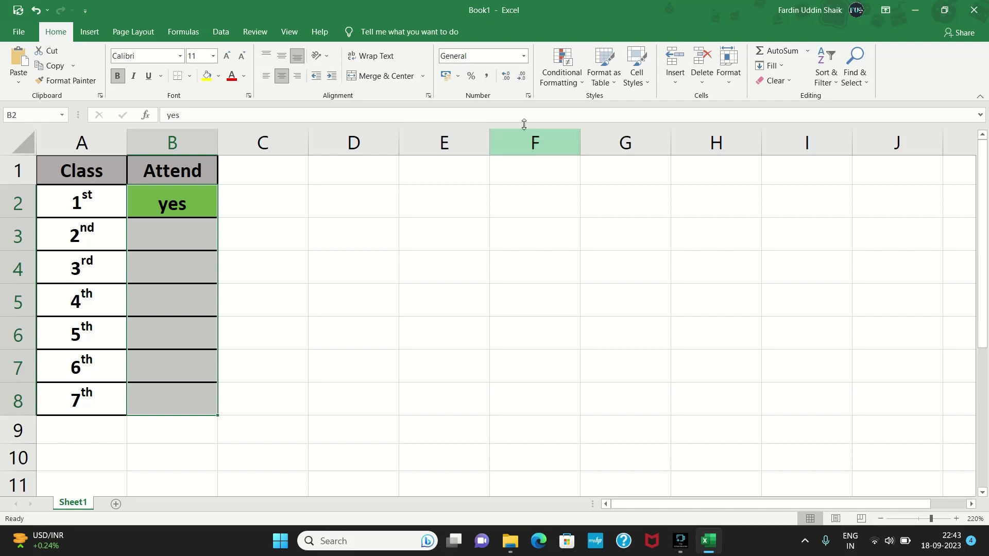
{"action": "left_click", "coordinate": [571, 77]}
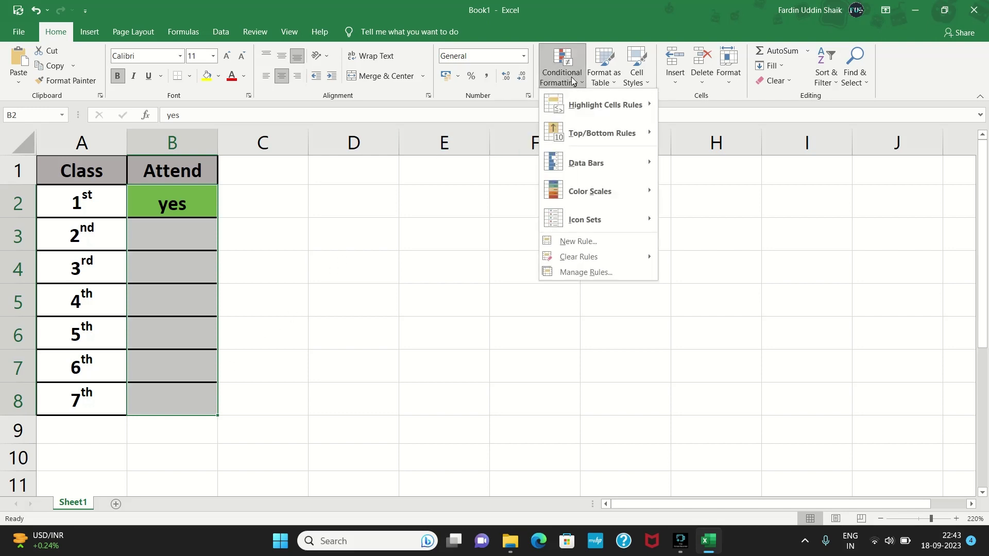
{"action": "left_click", "coordinate": [567, 241]}
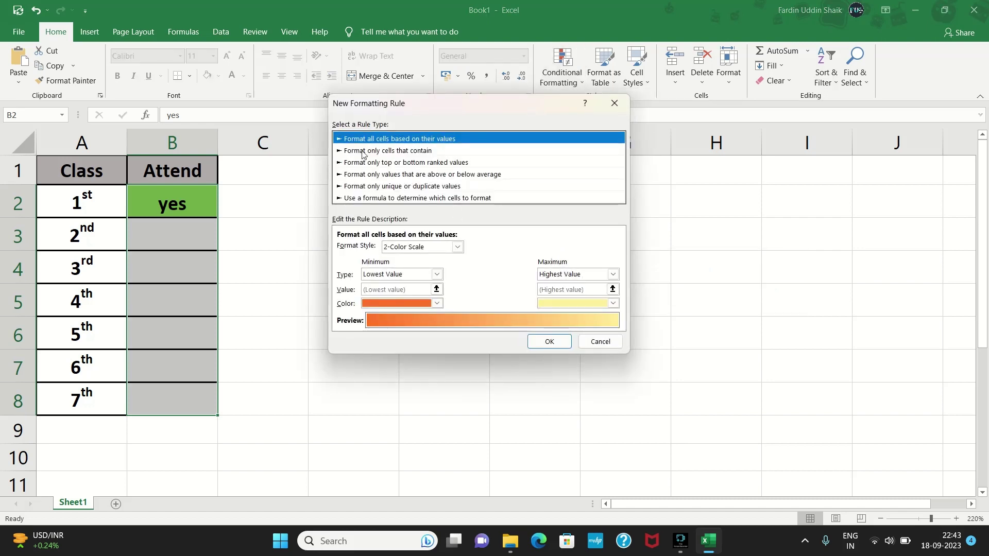
{"action": "left_click", "coordinate": [363, 151]}
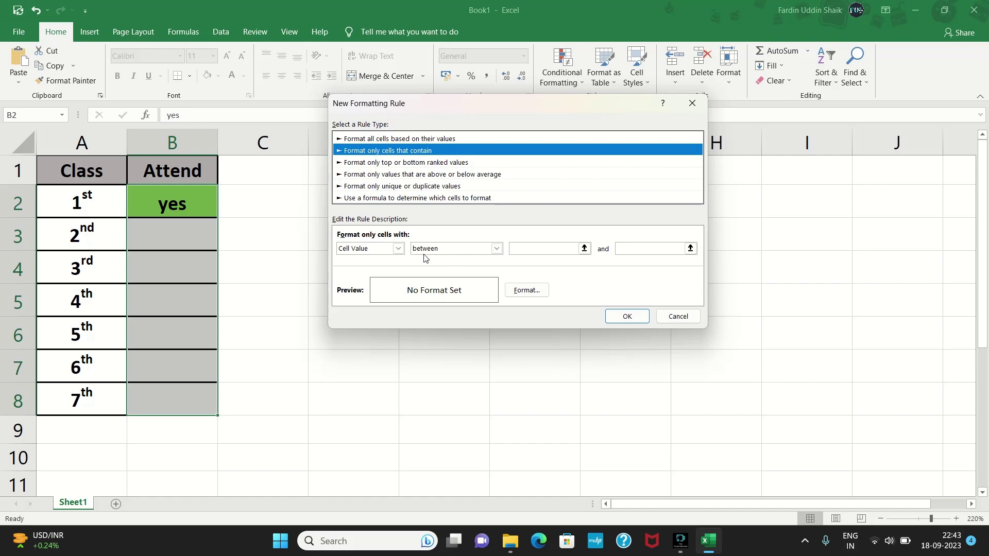
{"action": "left_click", "coordinate": [398, 249]}
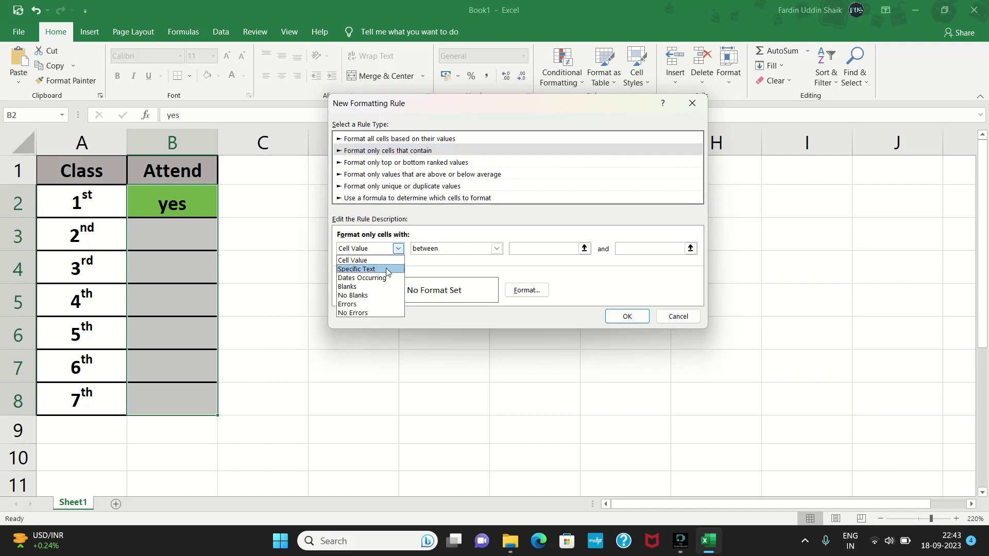
{"action": "left_click", "coordinate": [388, 270]}
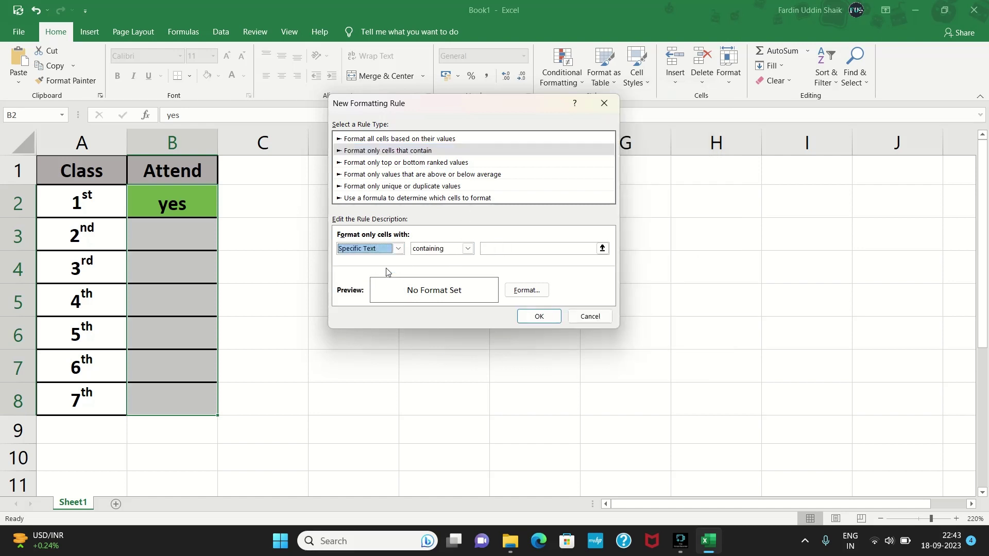
{"action": "left_click", "coordinate": [511, 247]}
{"action": "type", "text": "no"}
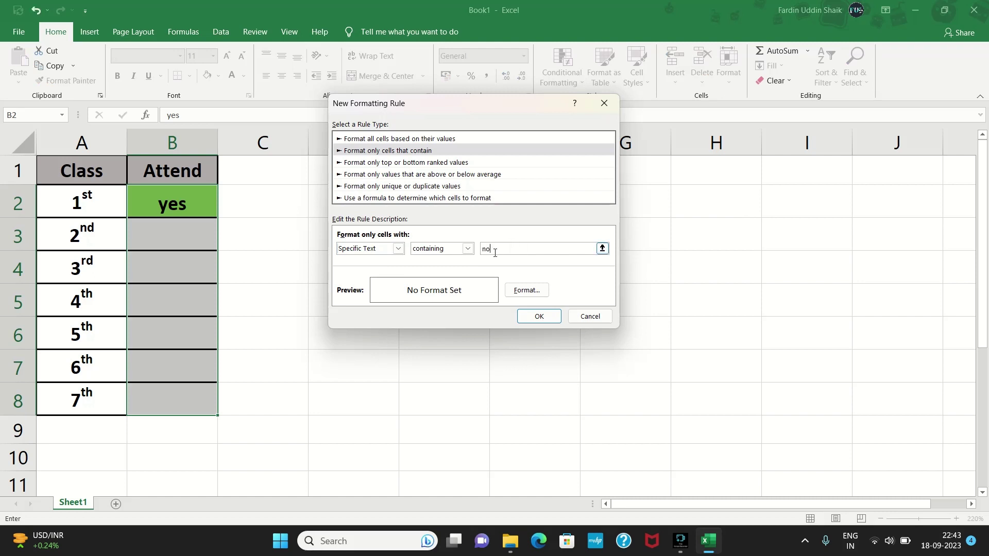
Step: Give the "no" rule an orange background fill from the standard colors and apply the rule
{"action": "left_click", "coordinate": [526, 291]}
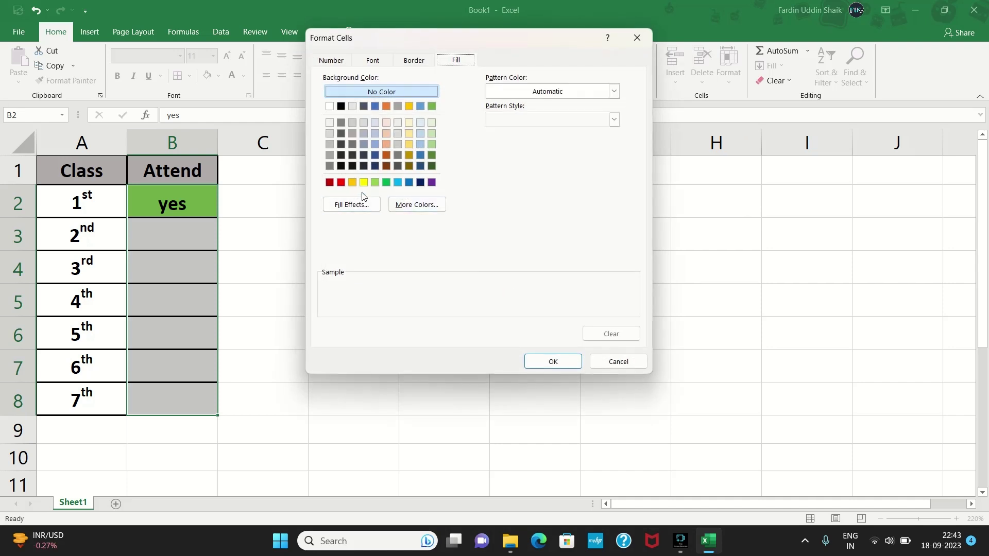
{"action": "left_click", "coordinate": [353, 184]}
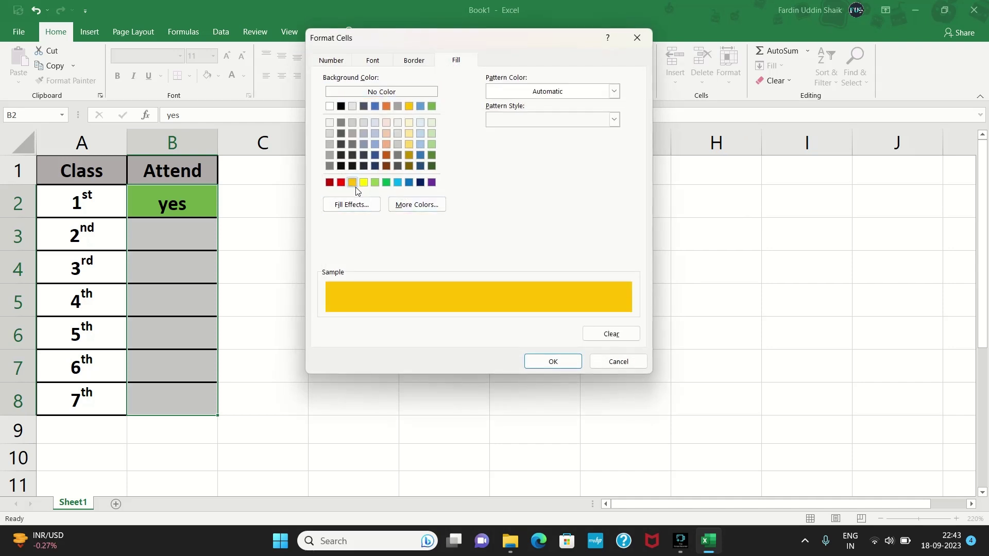
{"action": "left_click", "coordinate": [551, 365]}
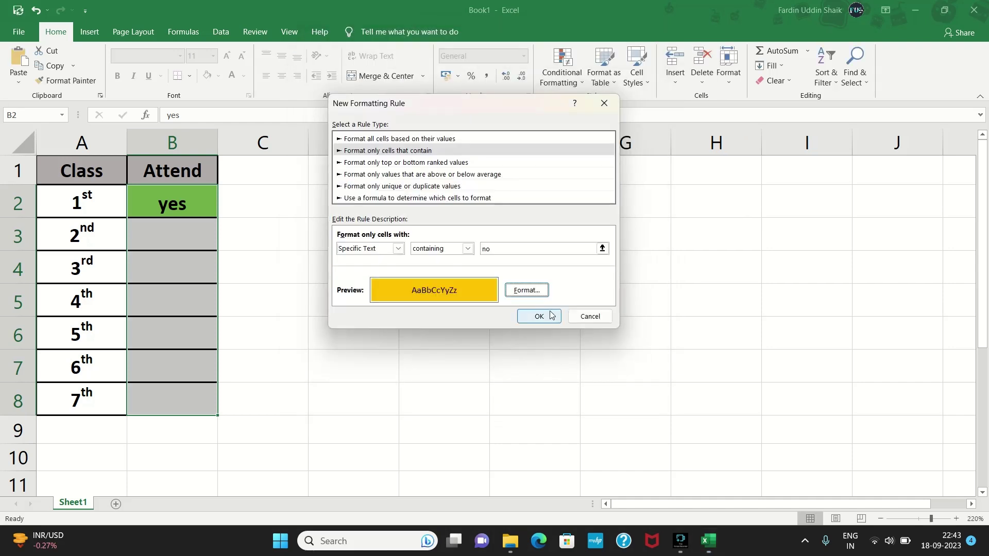
{"action": "left_click", "coordinate": [548, 318]}
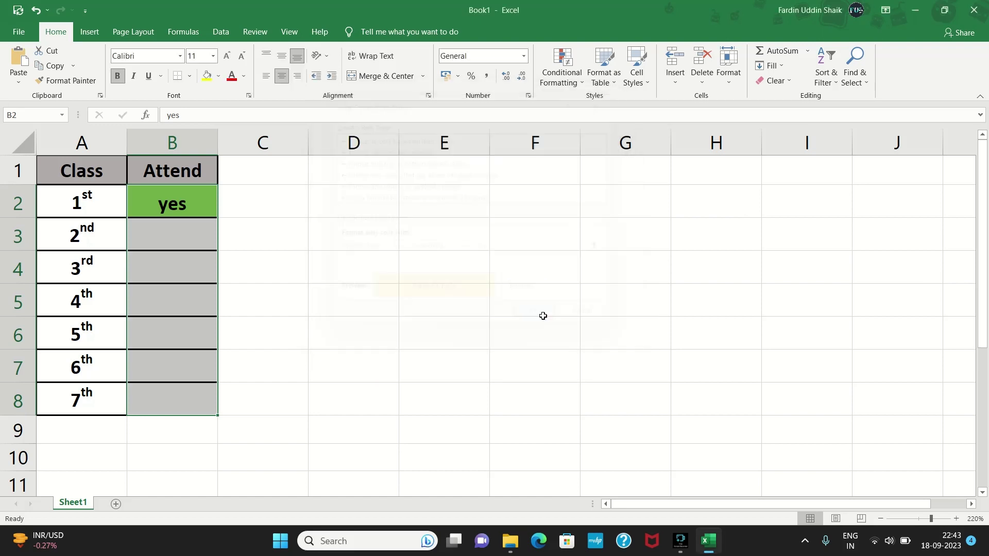
{"action": "left_click", "coordinate": [171, 262]}
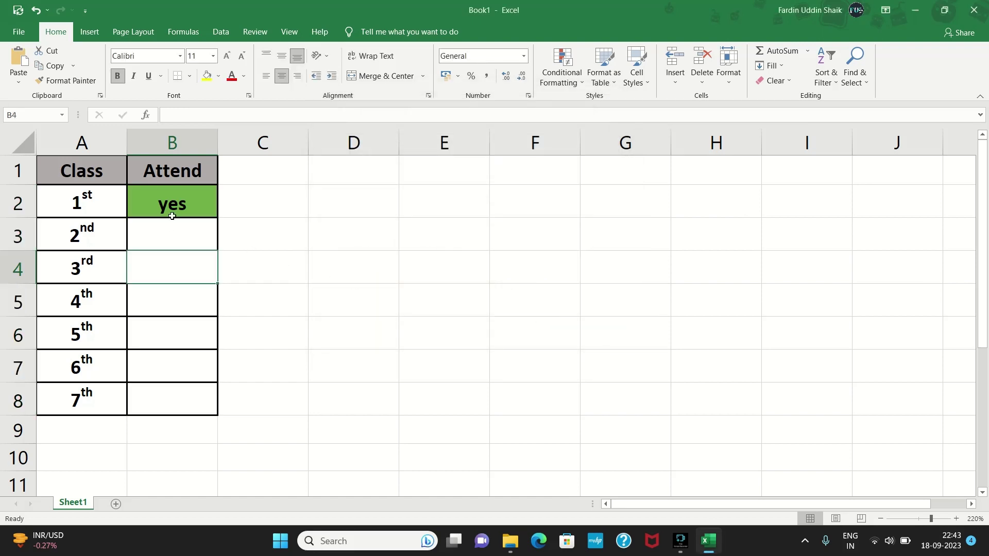
{"action": "left_click_drag", "start_coordinate": [173, 203], "coordinate": [185, 402]}
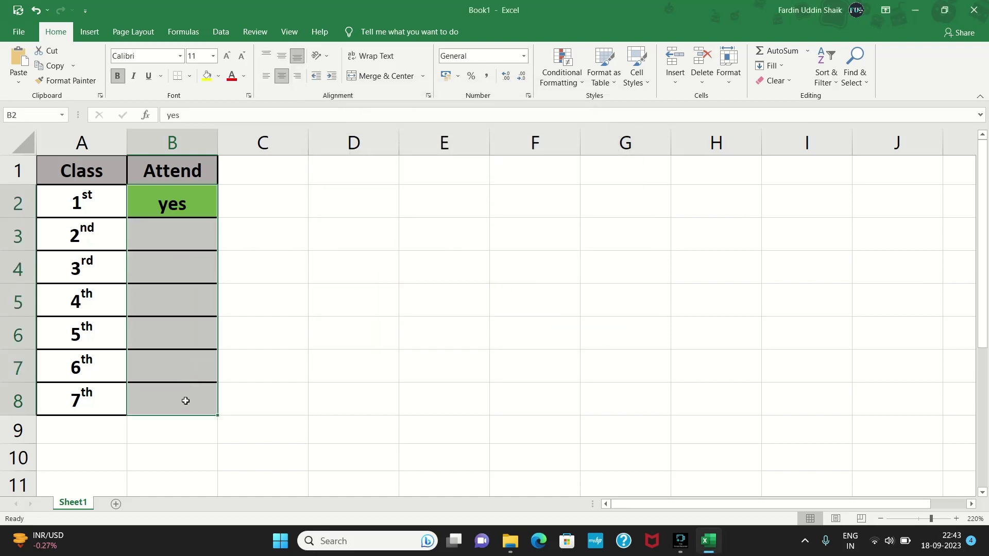
{"action": "left_click", "coordinate": [297, 327]}
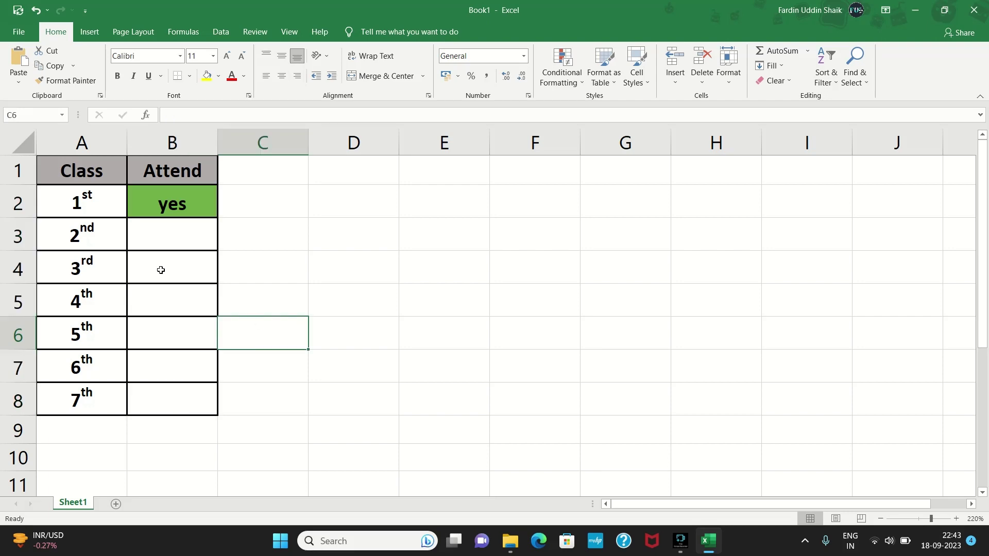
Step: Enter "no" as the attendance for the 3rd class in cell B4
{"action": "left_click", "coordinate": [161, 270]}
{"action": "type", "text": "n"}
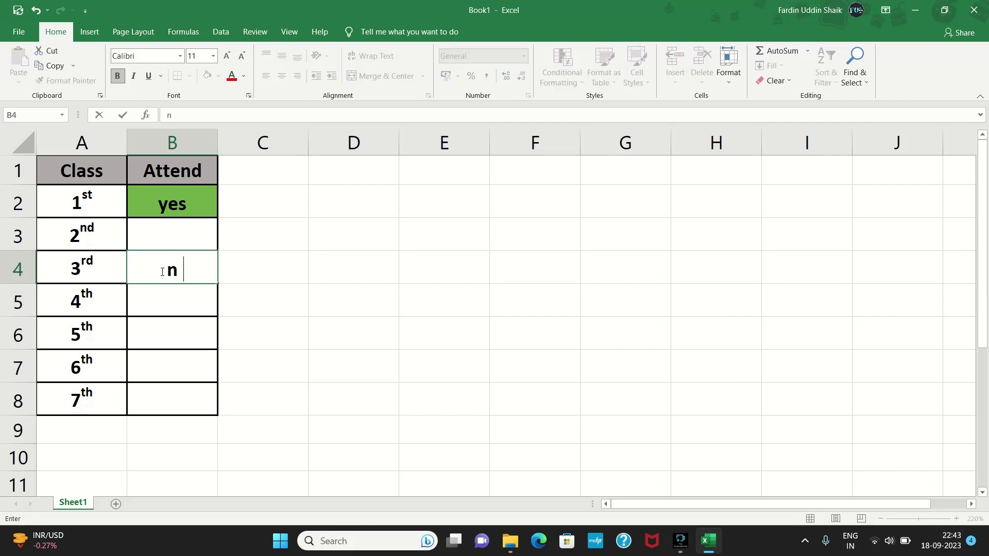
{"action": "type", "text": "o"}
{"action": "key", "text": "Return"}
Step: Enter "yes" as the attendance for the 2nd class in cell B3
{"action": "key", "text": "Up"}
{"action": "key", "text": "Up"}
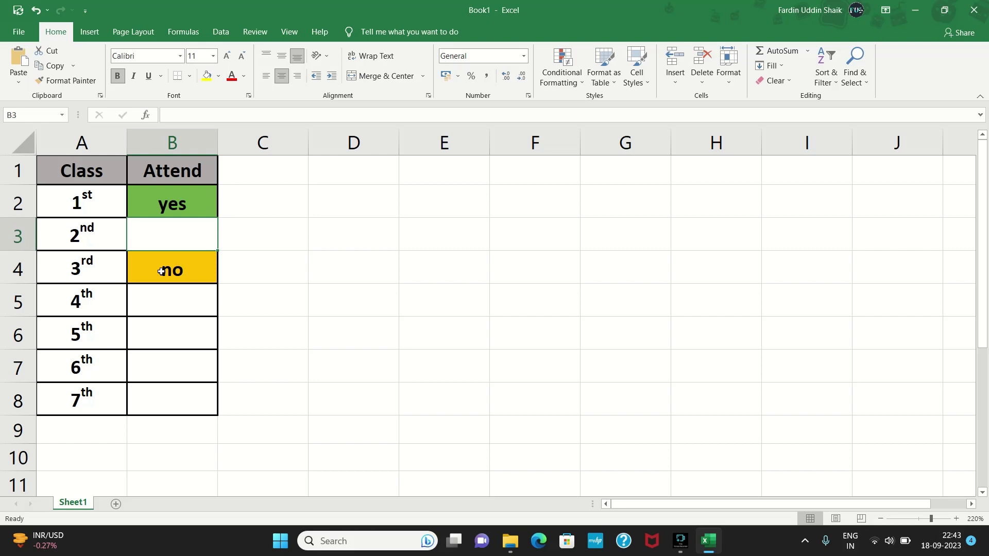
{"action": "type", "text": "yes"}
{"action": "key", "text": "Return"}
{"action": "key", "text": "Return"}
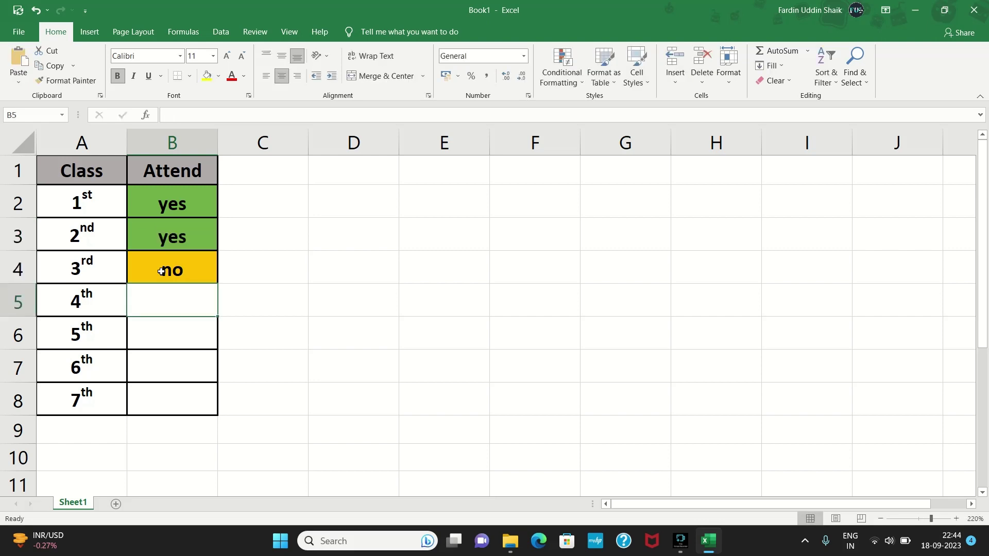
Step: Fill in the attendance for the 4th class as "yes" in B5 and for the 5th class as "no" in B6
{"action": "type", "text": "yes"}
{"action": "key", "text": "Return"}
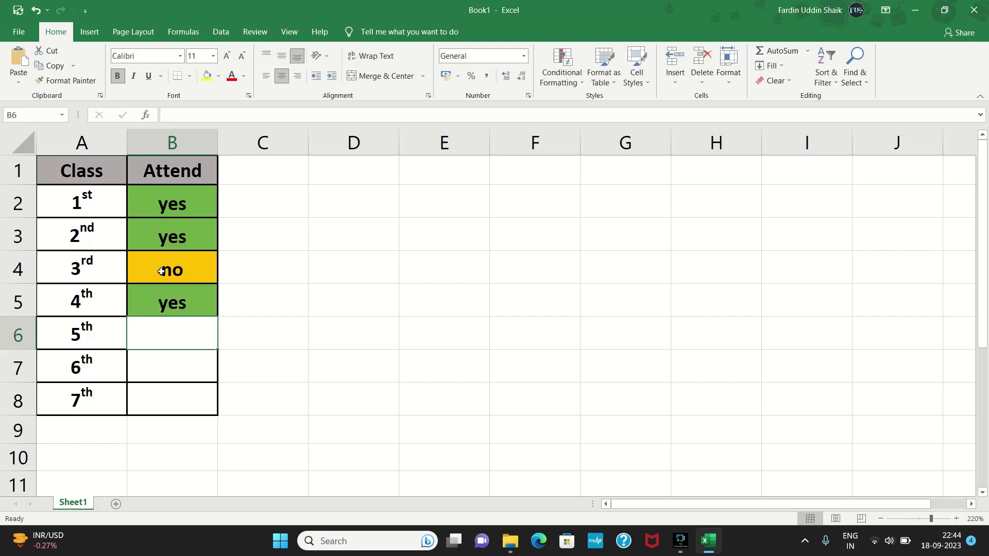
{"action": "type", "text": "no"}
{"action": "key", "text": "Return"}
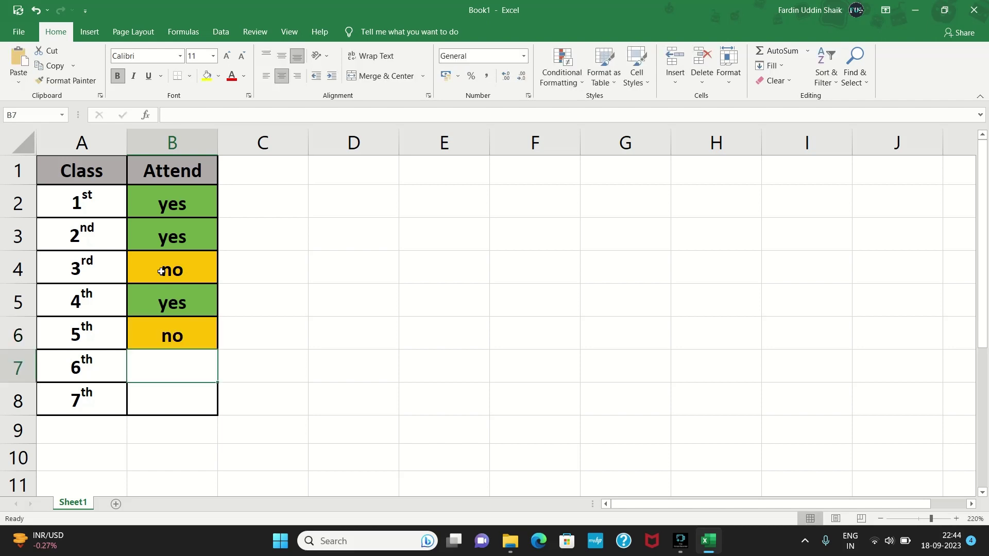
Step: Test the reach of the formatting rules by entering "yes" in cell C7, outside the Attend range B2:B8
{"action": "left_click_drag", "start_coordinate": [178, 197], "coordinate": [201, 393]}
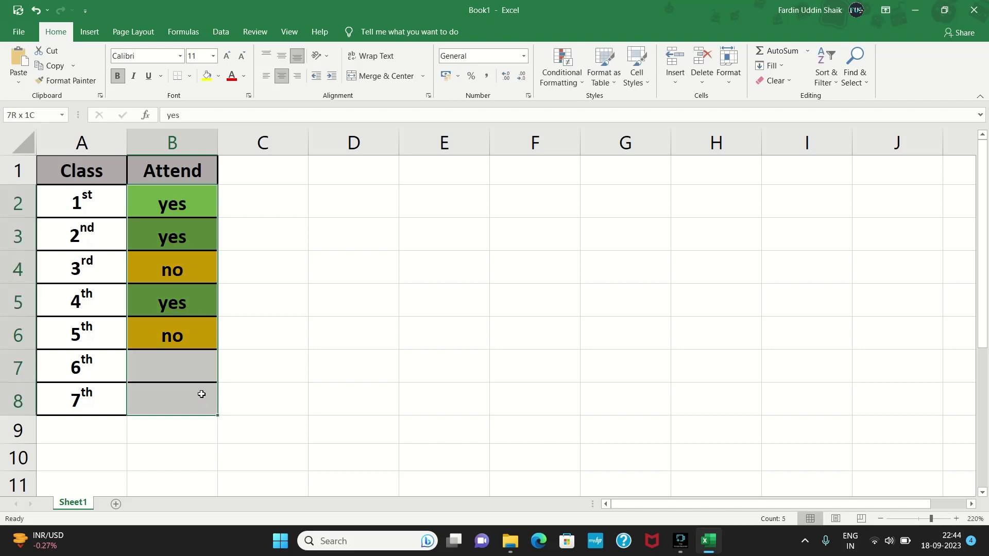
{"action": "left_click", "coordinate": [266, 373]}
{"action": "type", "text": "yes"}
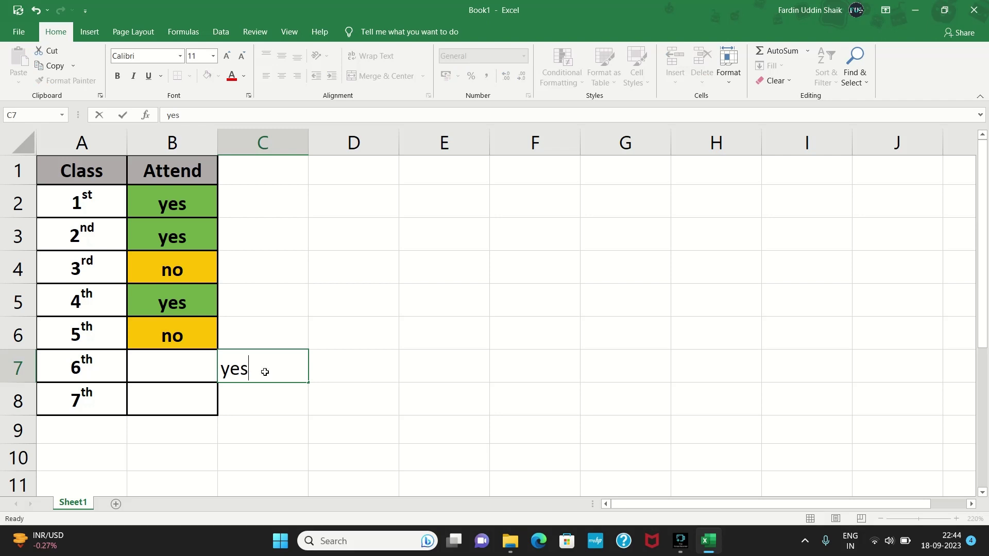
{"action": "key", "text": "Return"}
{"action": "left_click", "coordinate": [265, 371]}
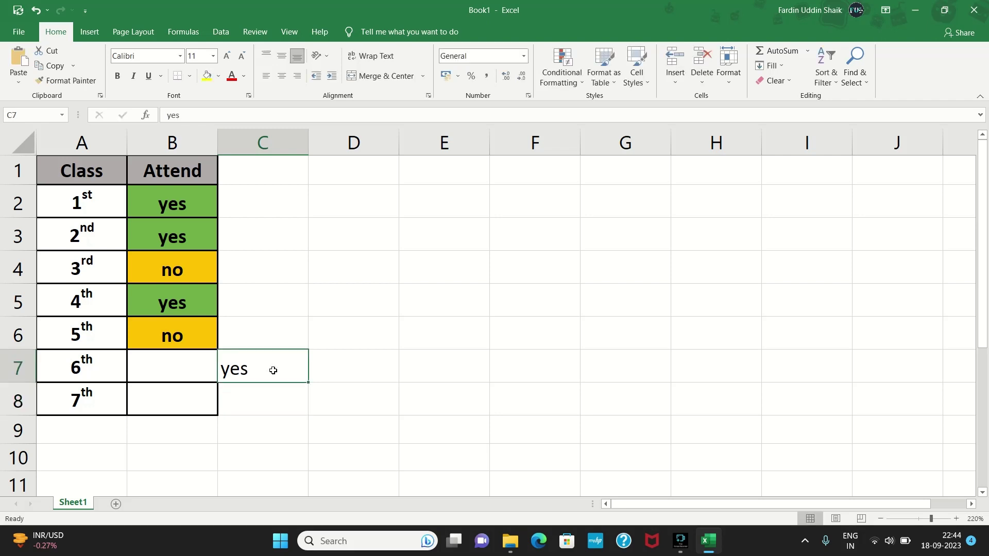
Step: Clear the test entry from cell C7 beside the Attend column
{"action": "left_click_drag", "start_coordinate": [161, 205], "coordinate": [169, 394]}
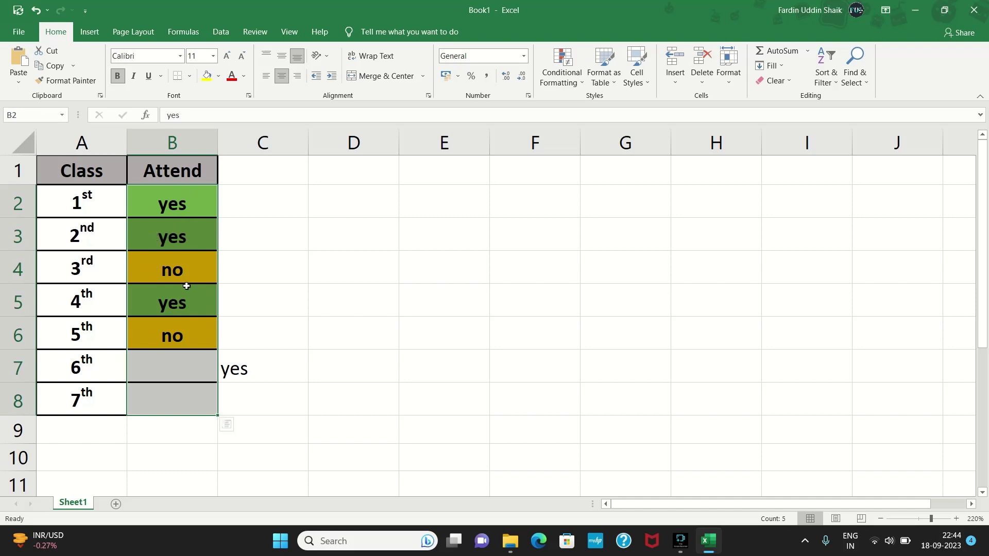
{"action": "left_click", "coordinate": [237, 360]}
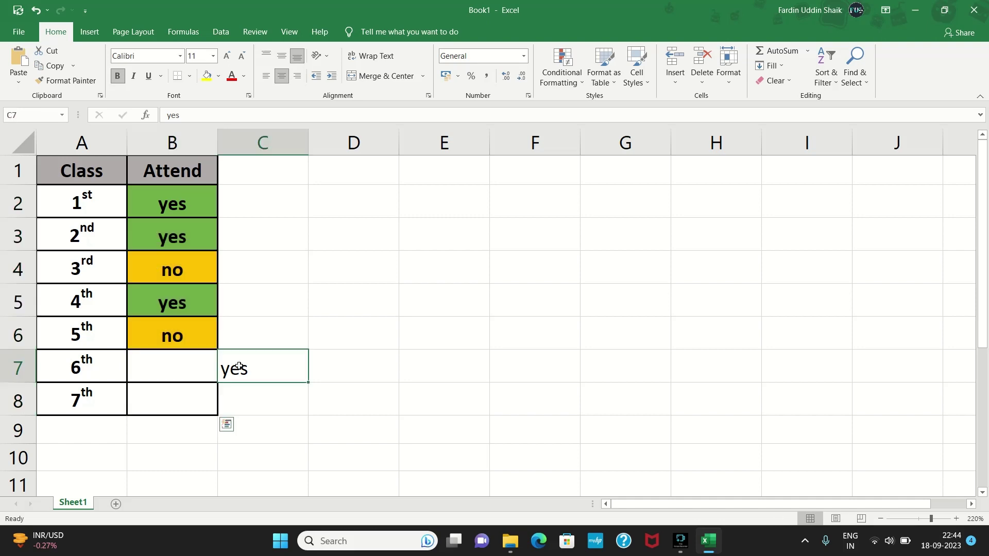
{"action": "key", "text": "Delete"}
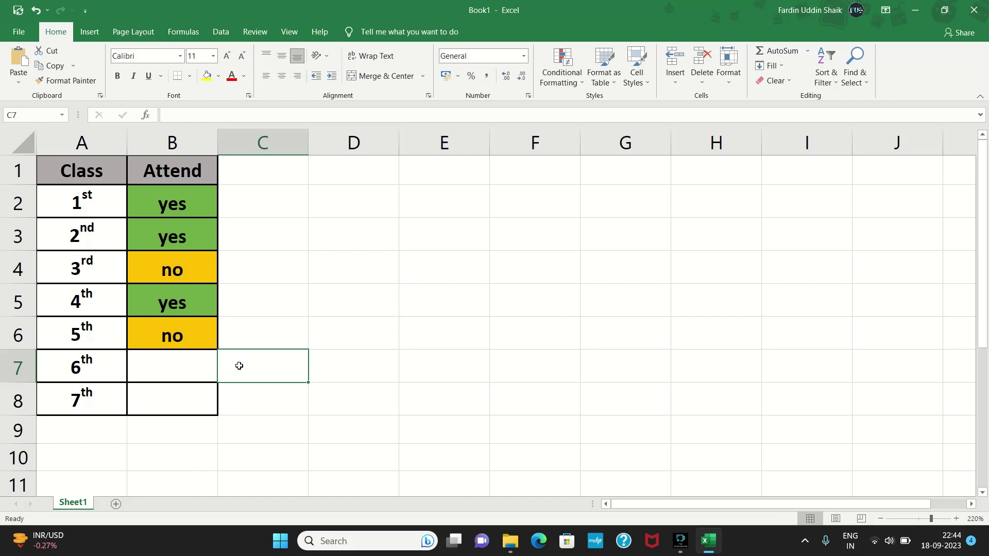